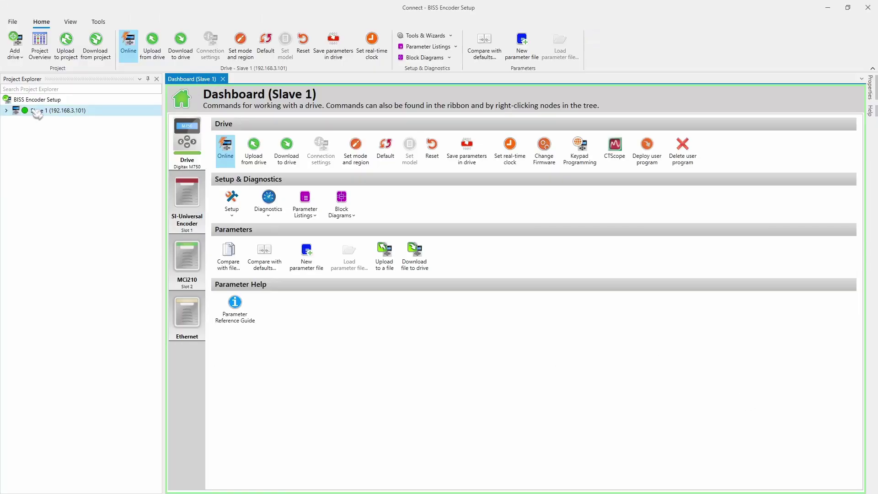
- Open the Drive Trip Log from Diagnostics and show the Encoder 6 trip (code 194) details
left_click(271, 218)
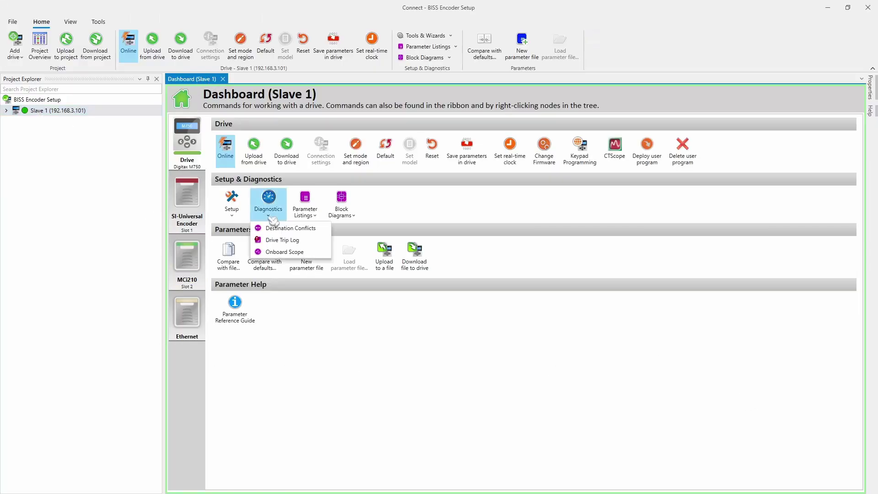
left_click(315, 241)
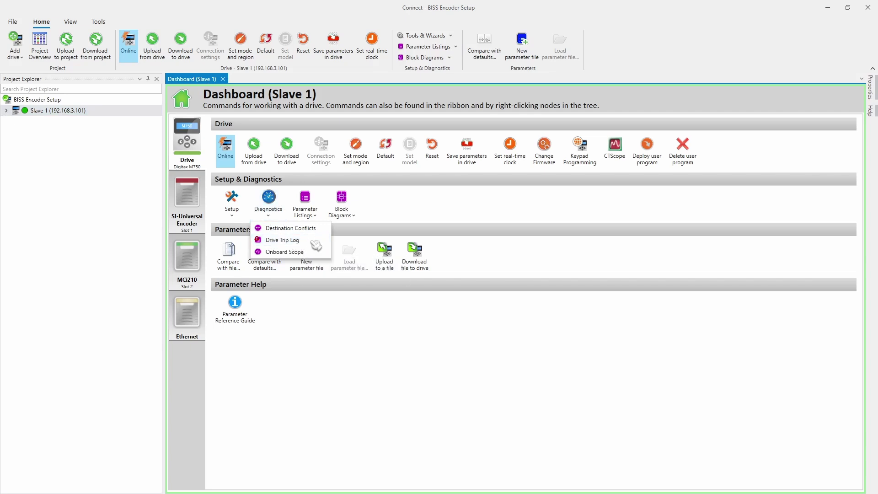
left_click(324, 156)
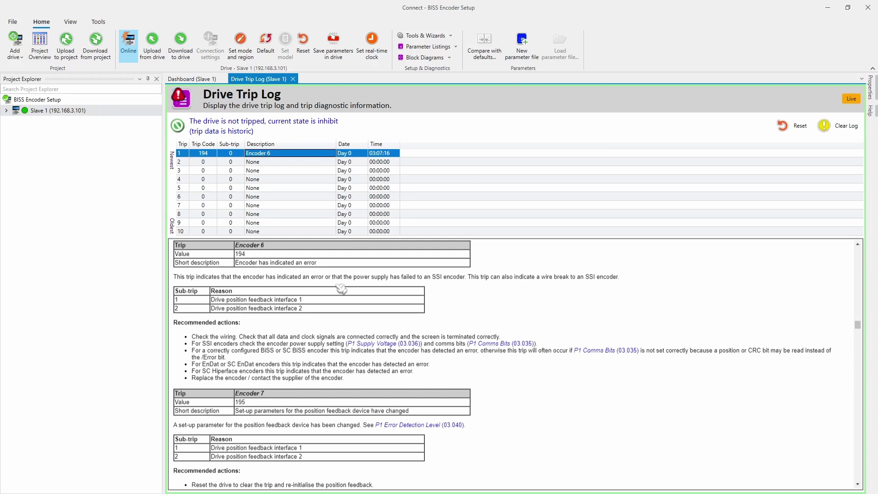
left_click_drag(339, 288, 461, 281)
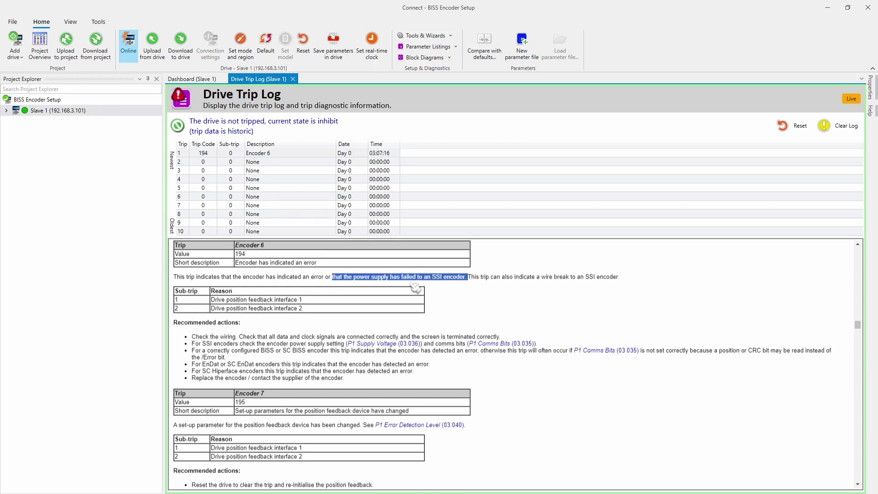
left_click(459, 293)
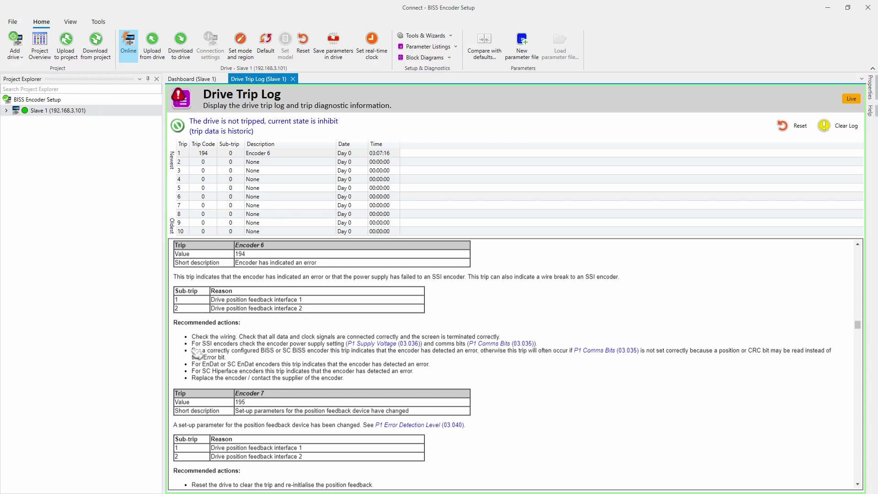
left_click_drag(196, 353, 277, 351)
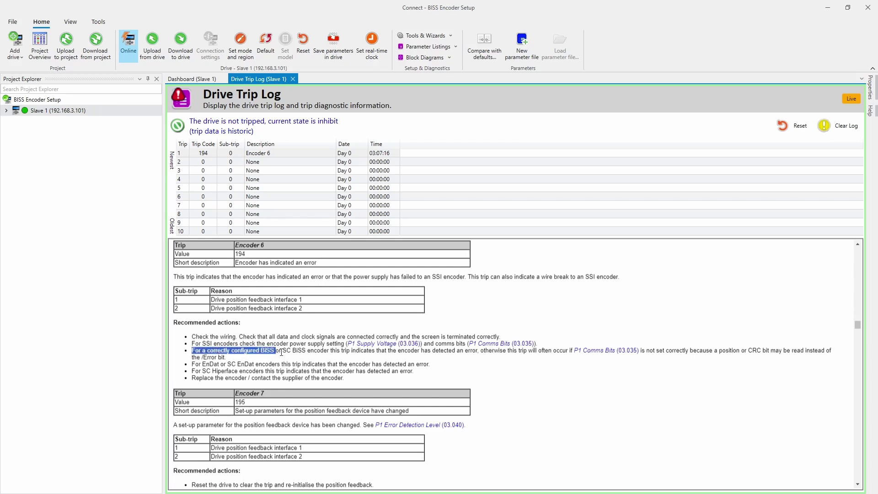
left_click(313, 353)
left_click_drag(333, 353, 469, 352)
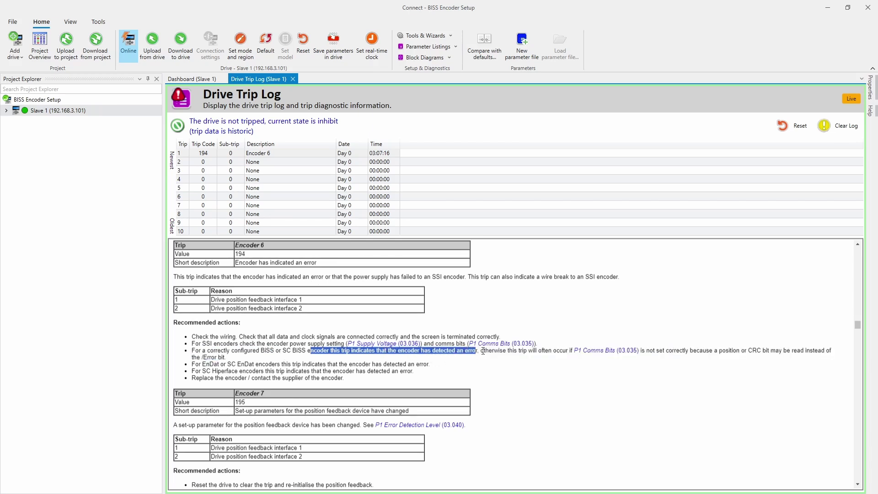
left_click(478, 353)
left_click_drag(477, 353, 666, 352)
left_click(624, 365)
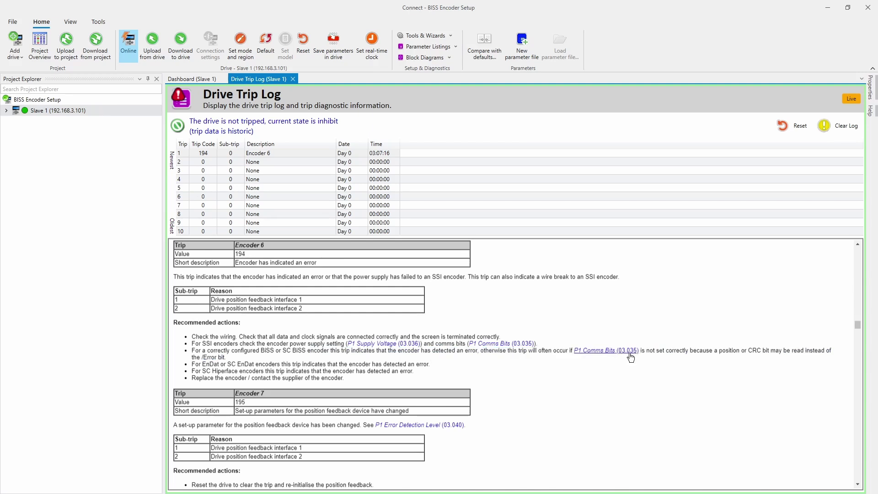
left_click(630, 356)
- Go to the Nidec Software Tools downloads page and highlight the CTAnalyser 3 Software v01.01.00.00 entry
left_click(828, 8)
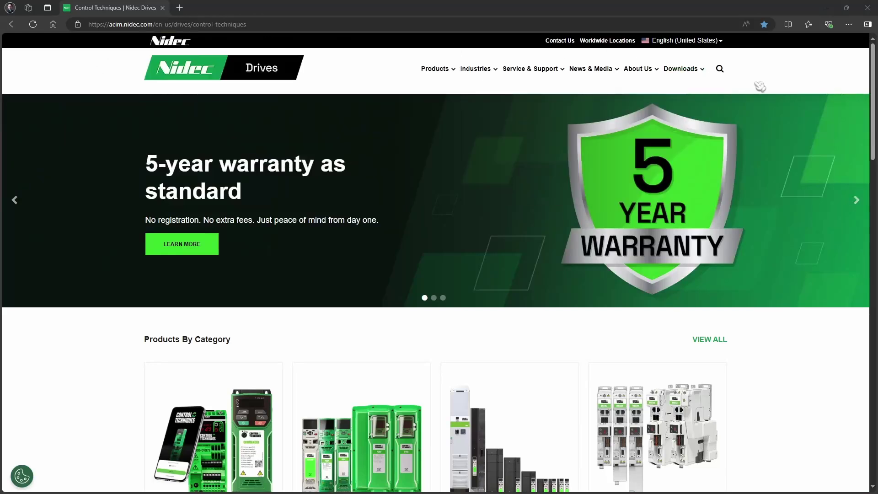
mouse_move(701, 72)
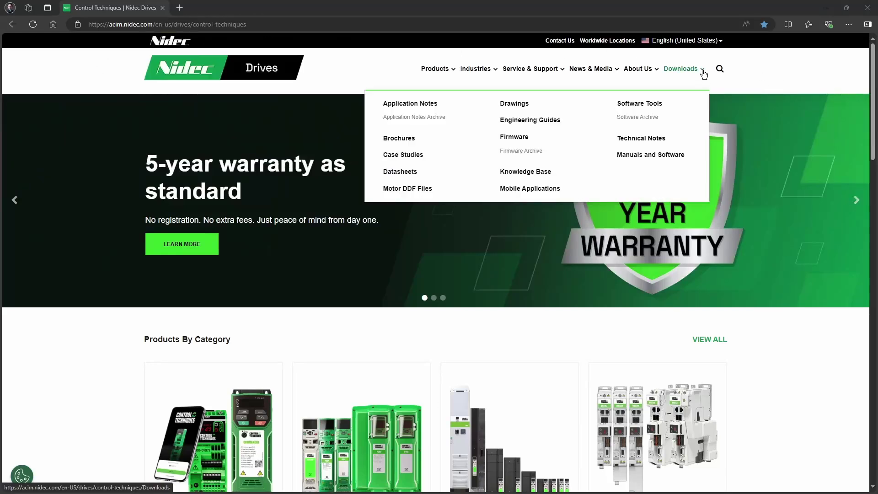
left_click(663, 105)
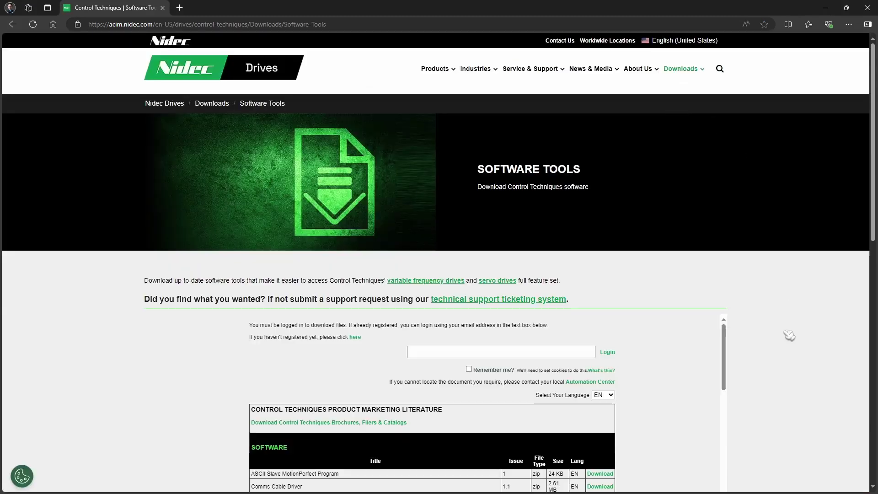
scroll(790, 335, "down", 2)
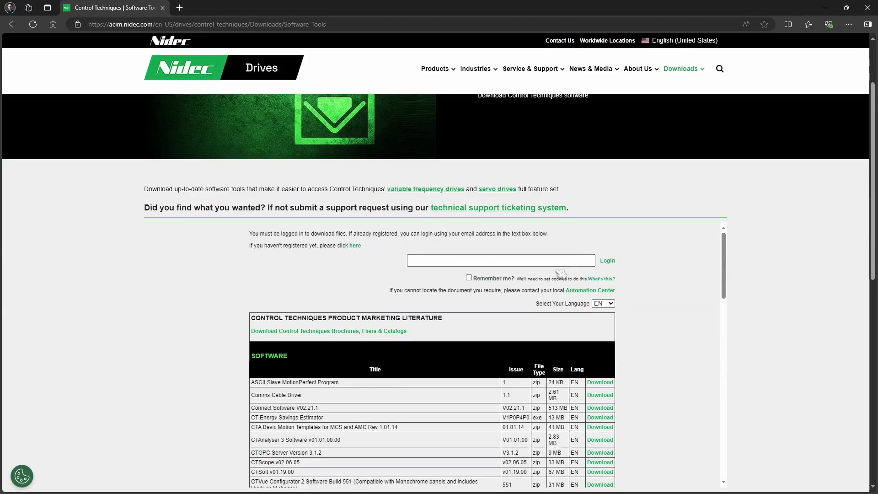
scroll(697, 275, "down", 2)
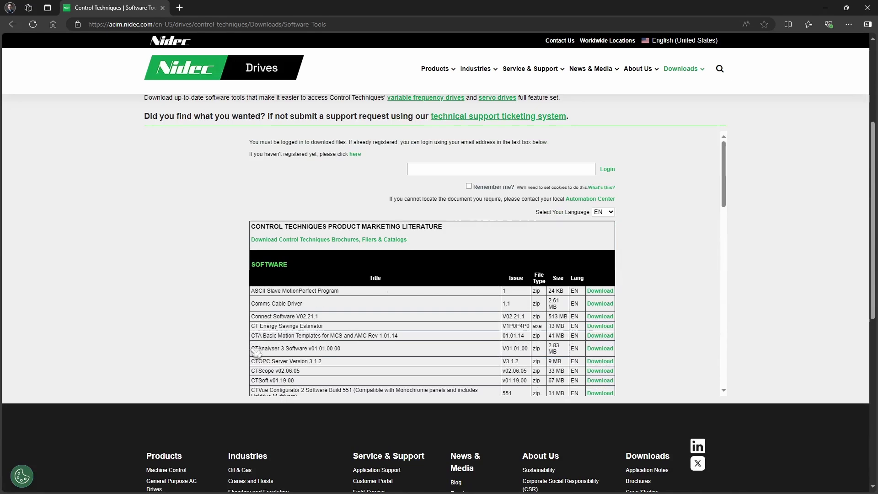
left_click_drag(253, 350, 373, 353)
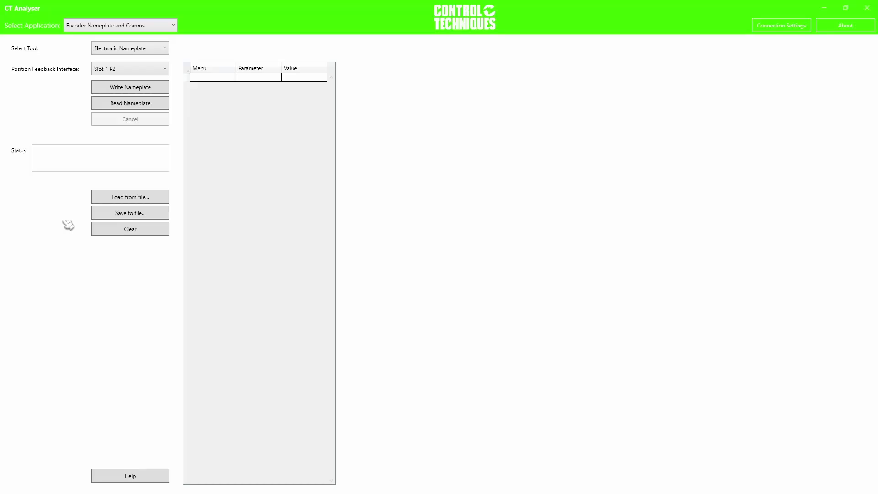
- Preview the Cyclic Torque Compensation Analyser, then switch back to the Encoder Nameplate and Comms application
left_click(173, 26)
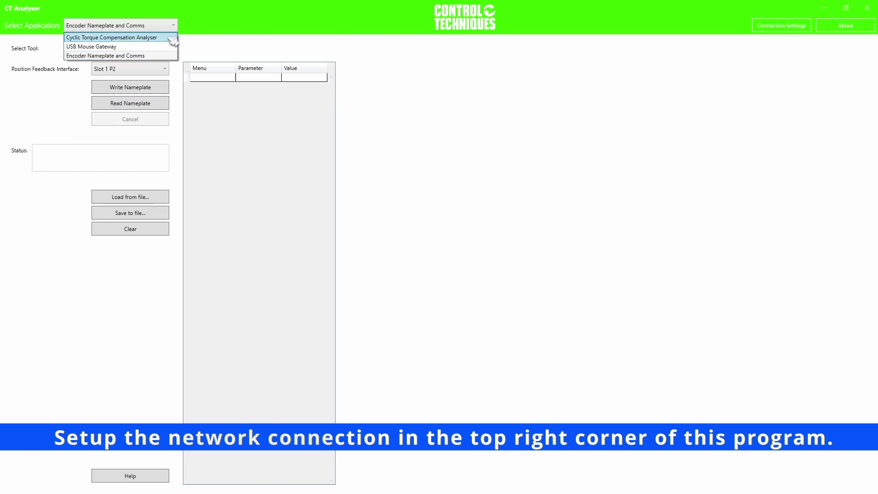
left_click(173, 37)
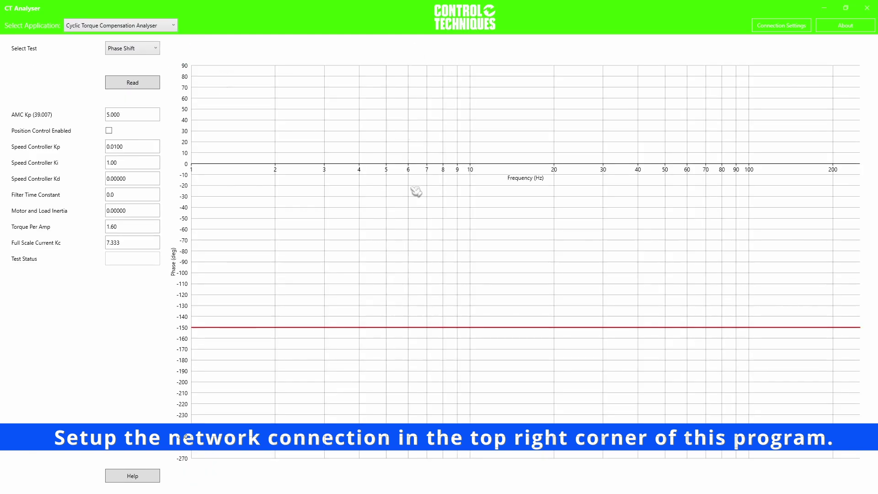
left_click(175, 30)
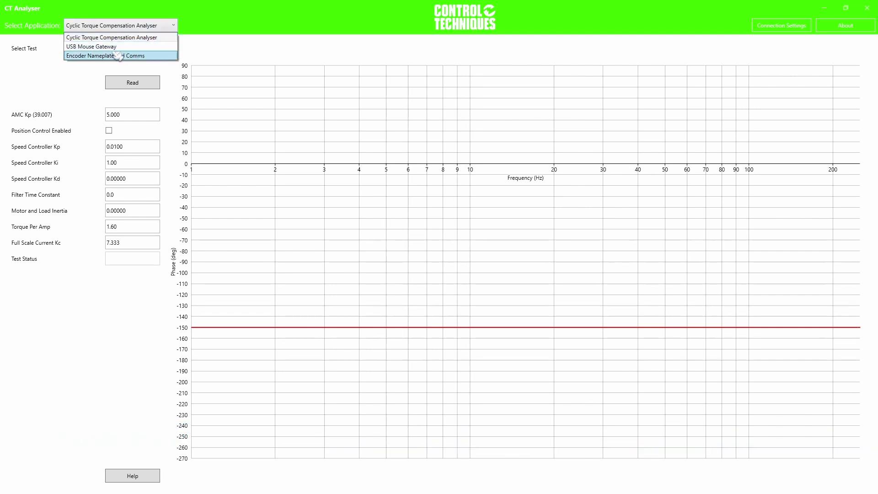
left_click(170, 56)
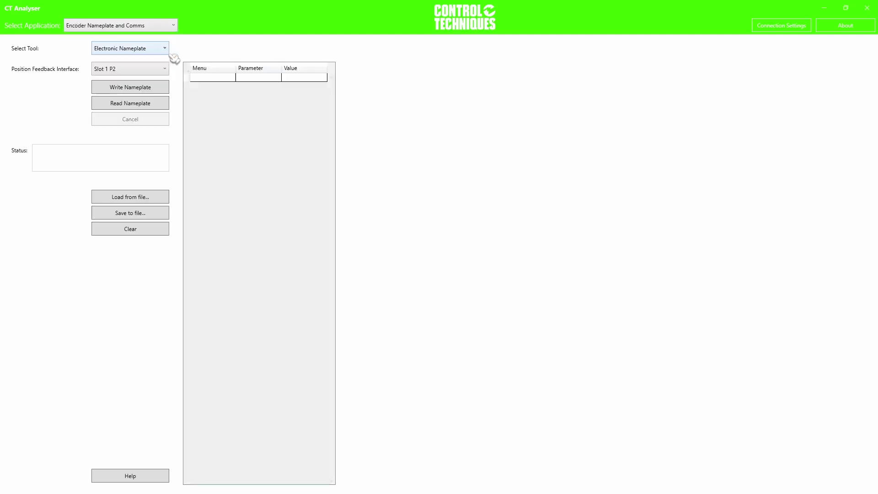
left_click(165, 50)
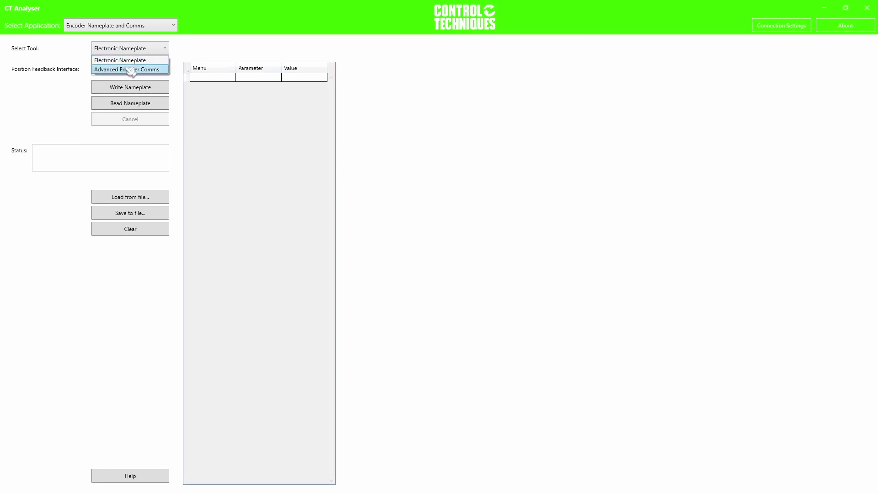
- Switch to the Advanced Encoder Comms tool and set the feedback interface to Slot 1 P2 after trying Drive P1
left_click(160, 70)
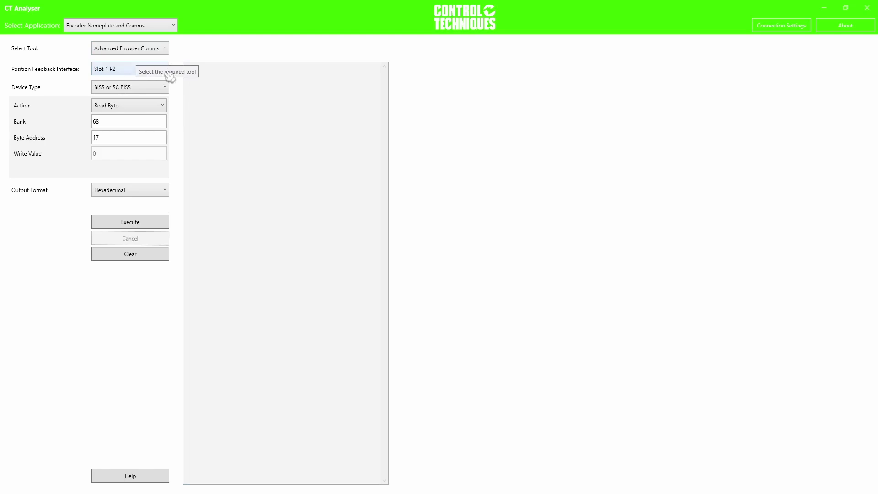
left_click(163, 90)
left_click(165, 69)
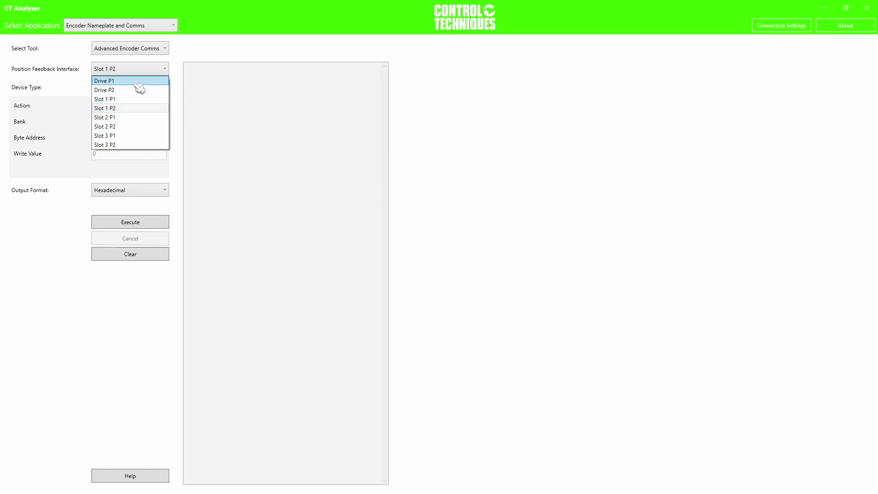
left_click(152, 81)
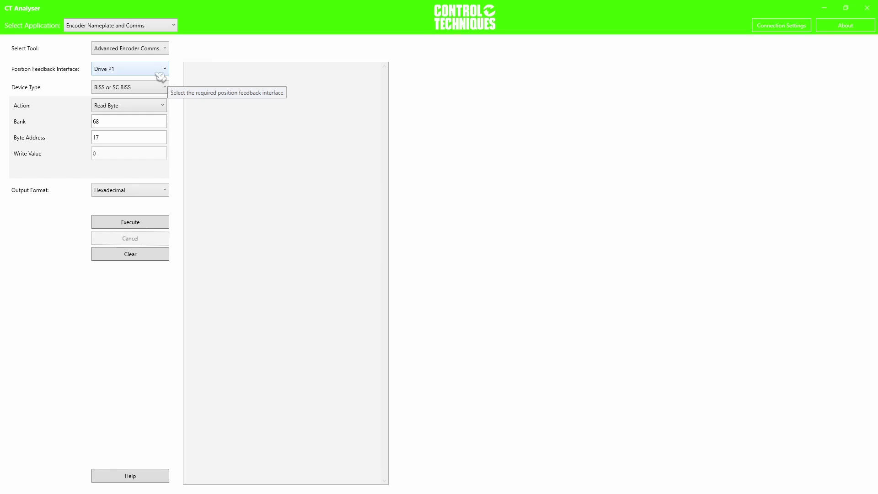
left_click(161, 70)
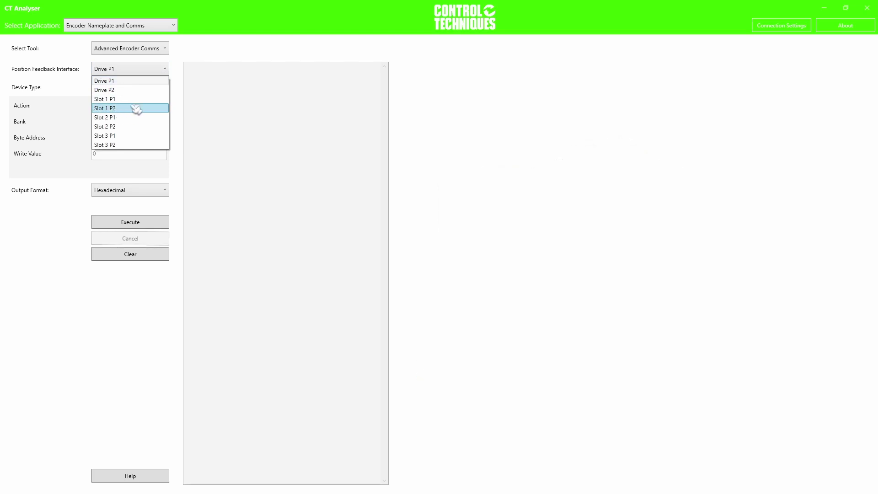
left_click(138, 109)
left_click(167, 88)
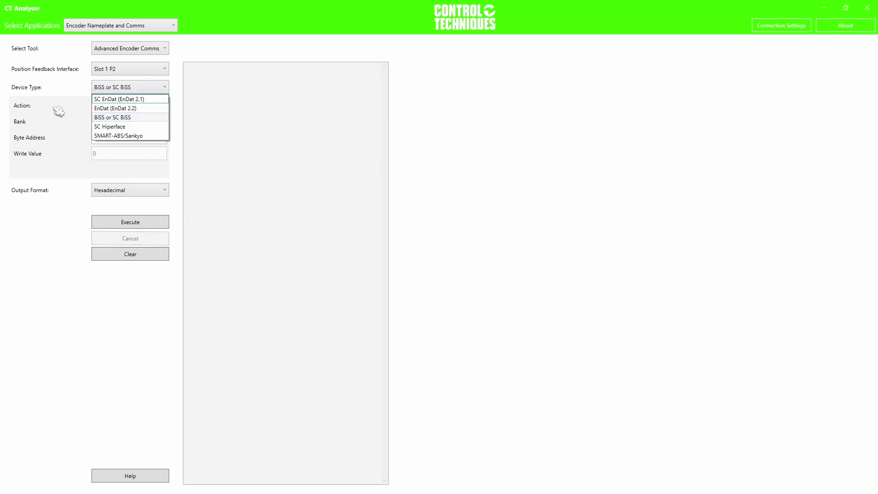
- Try SC EnDat and SC Hiperface device types, then settle on BiSS or SC BiSS
left_click(157, 101)
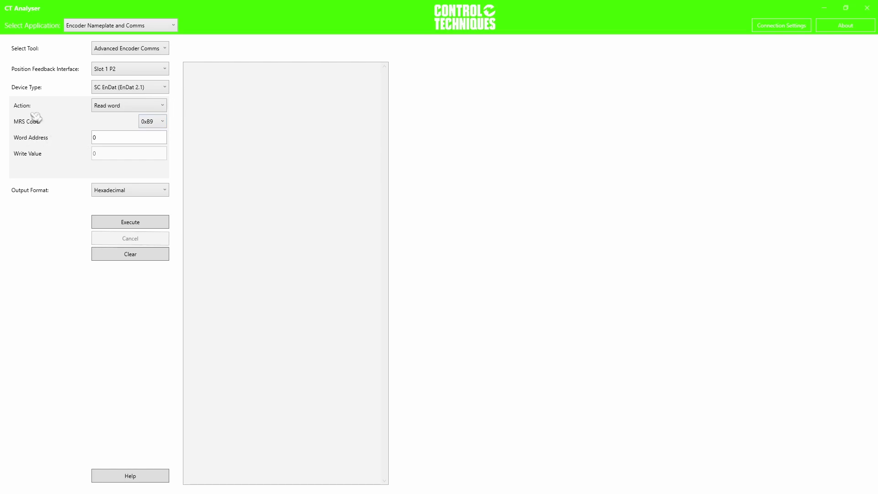
left_click(165, 87)
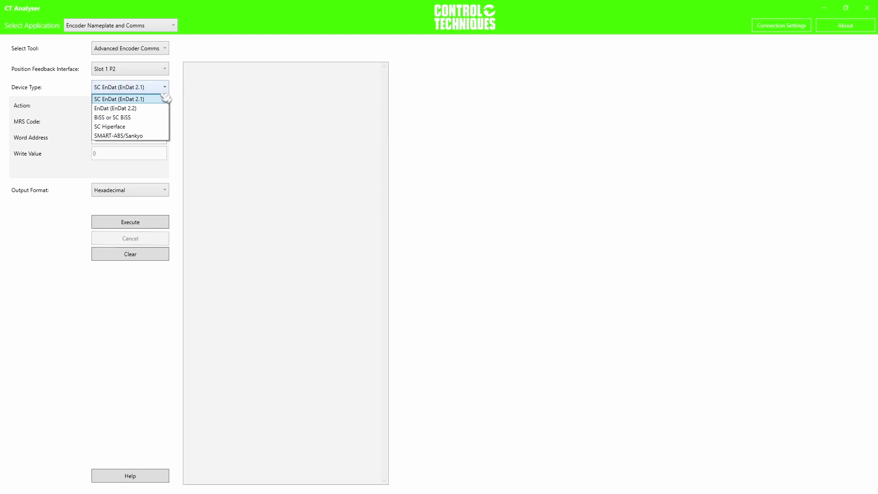
left_click(145, 120)
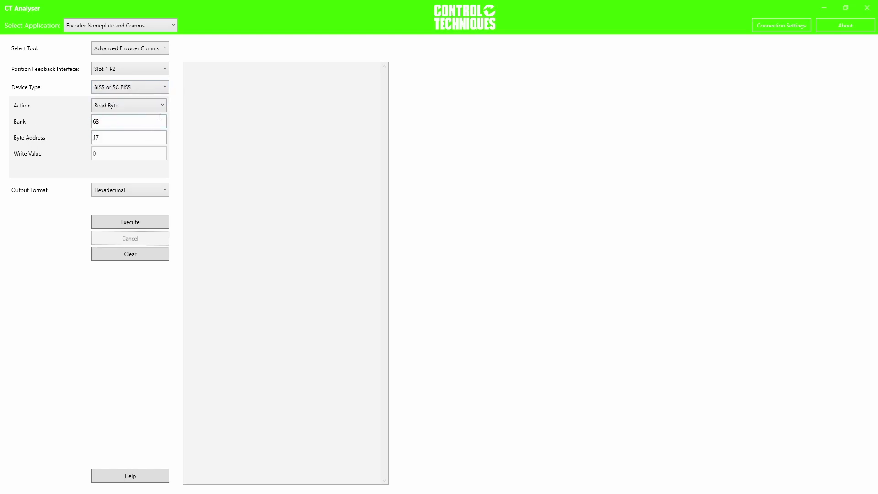
left_click(166, 88)
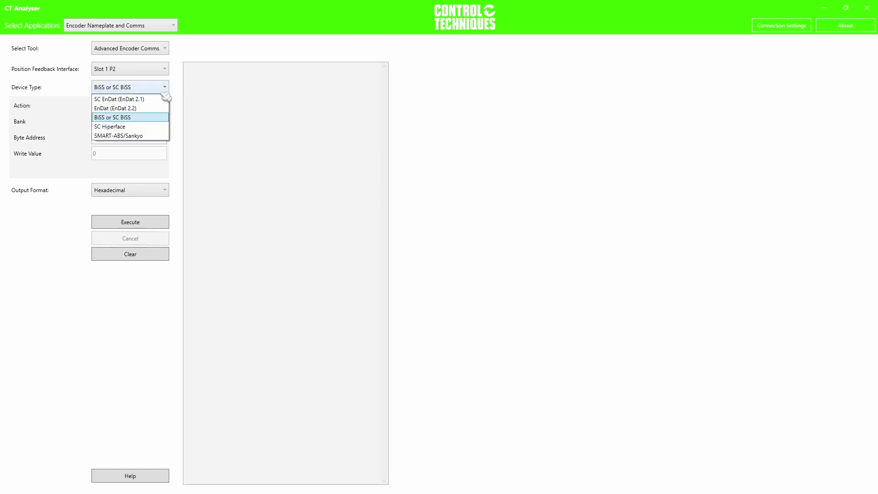
left_click(144, 127)
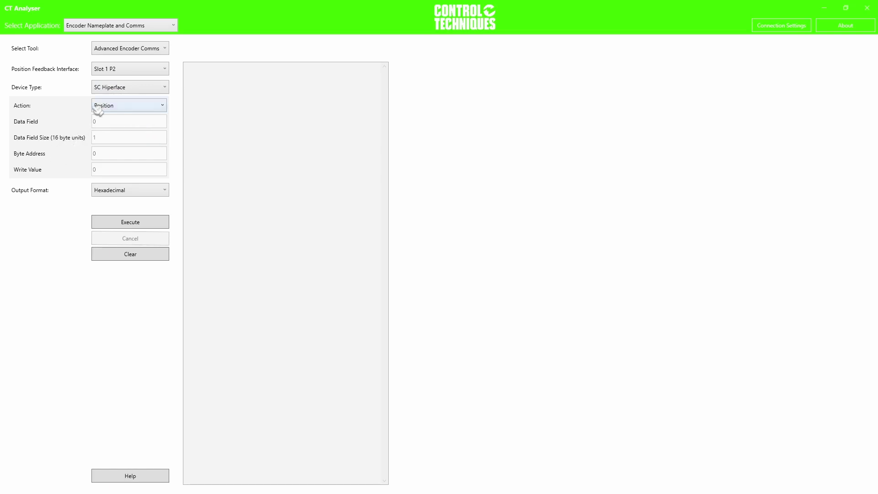
left_click(164, 88)
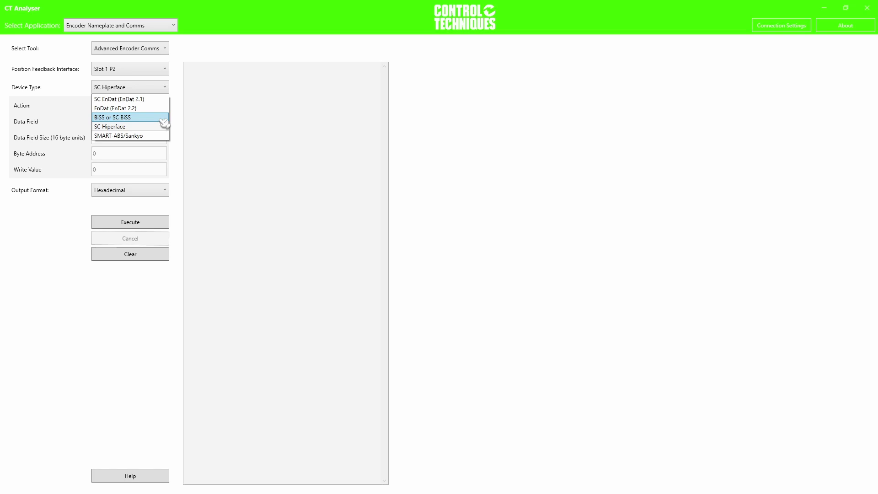
left_click(163, 120)
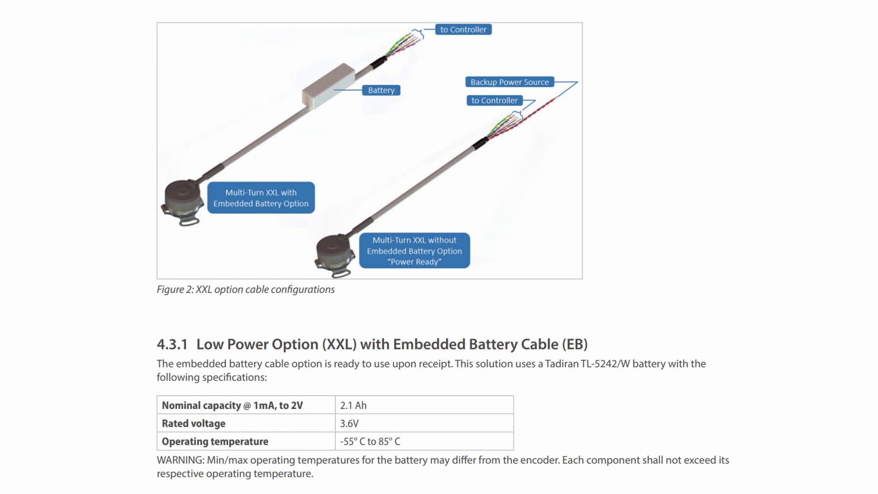
- Advance the encoder manual from Figure 2 to Table 5, the Model A36R error log
left_click(769, 144)
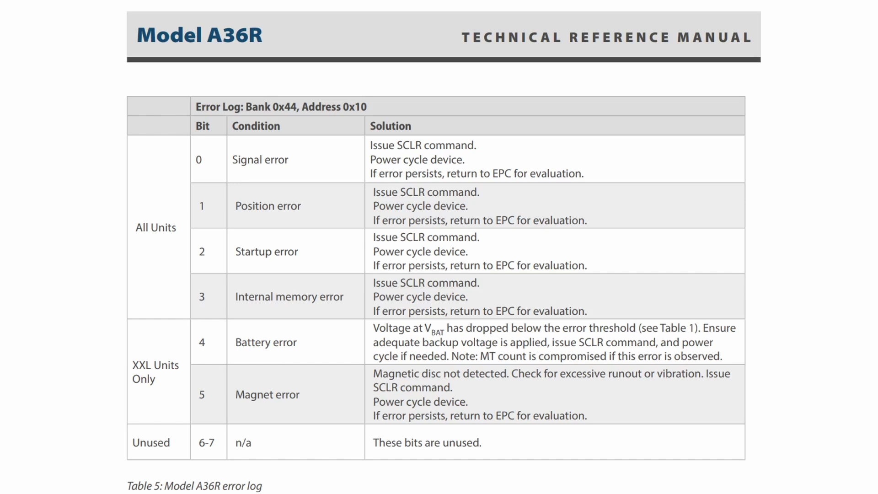
- Move the Calculator window to the lower left of the screen beside Table 5
left_click_drag(694, 160, 229, 183)
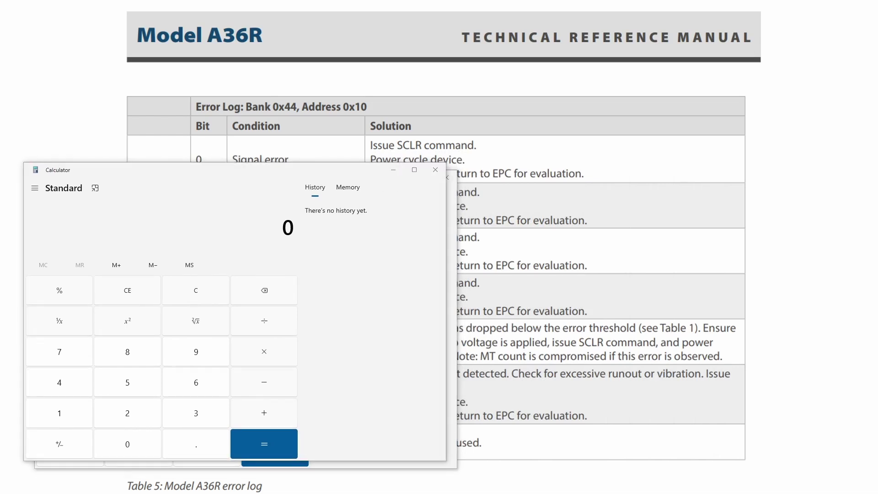
- Switch both calculators to Programmer mode and enter hex 44 in the first, giving decimal 68
left_click(463, 200)
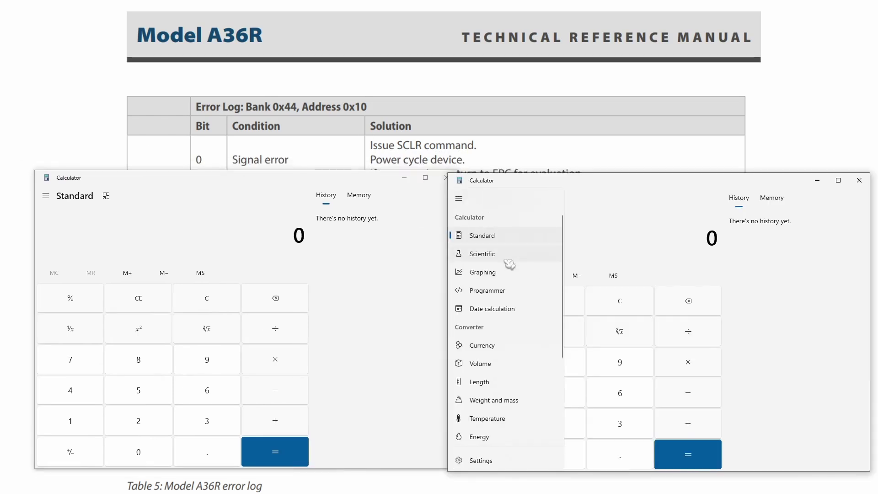
left_click(504, 292)
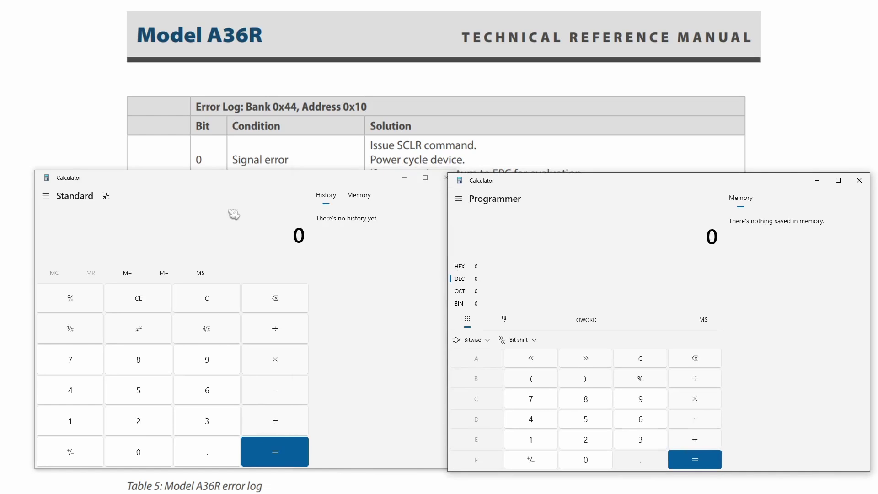
left_click(46, 196)
left_click(73, 287)
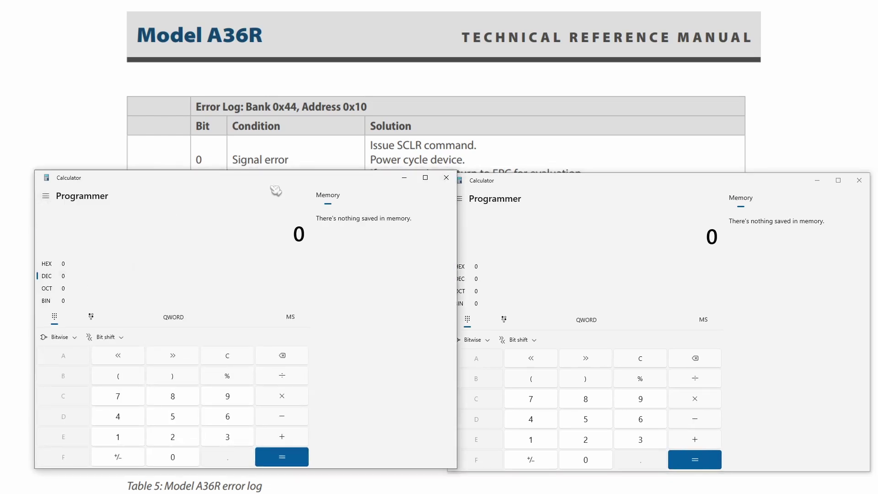
left_click_drag(278, 181, 264, 190)
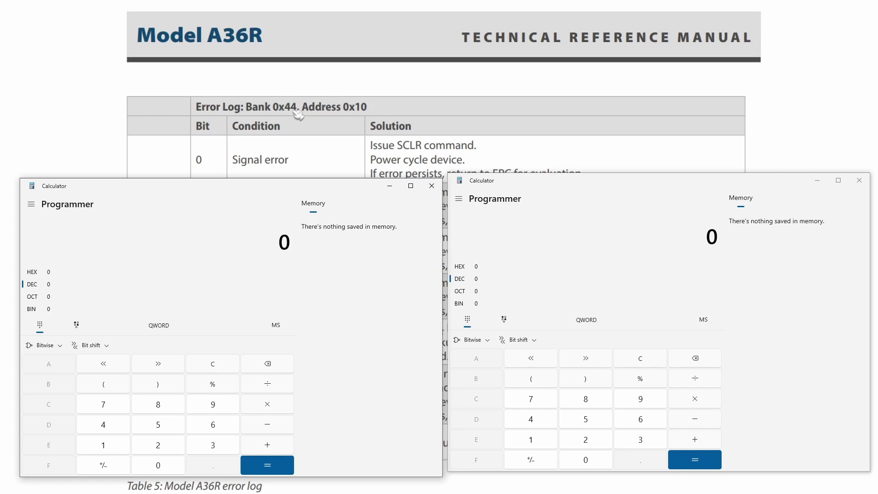
left_click(43, 274)
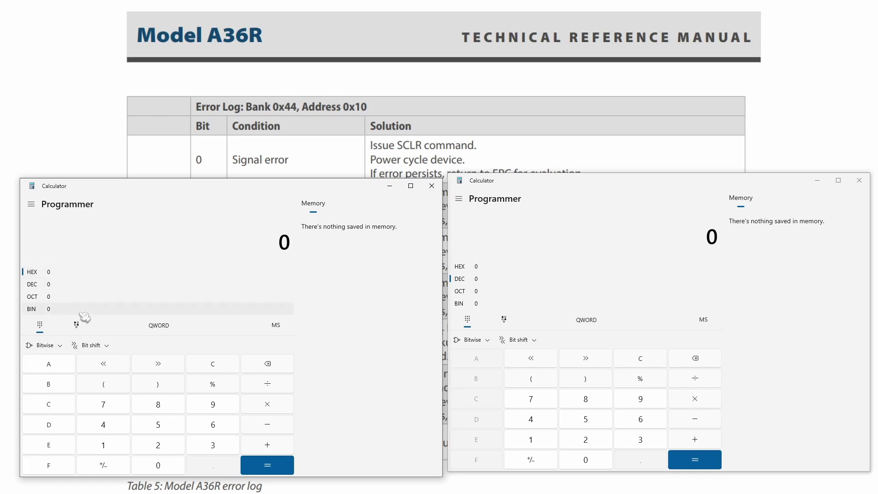
left_click(110, 426)
left_click(110, 426)
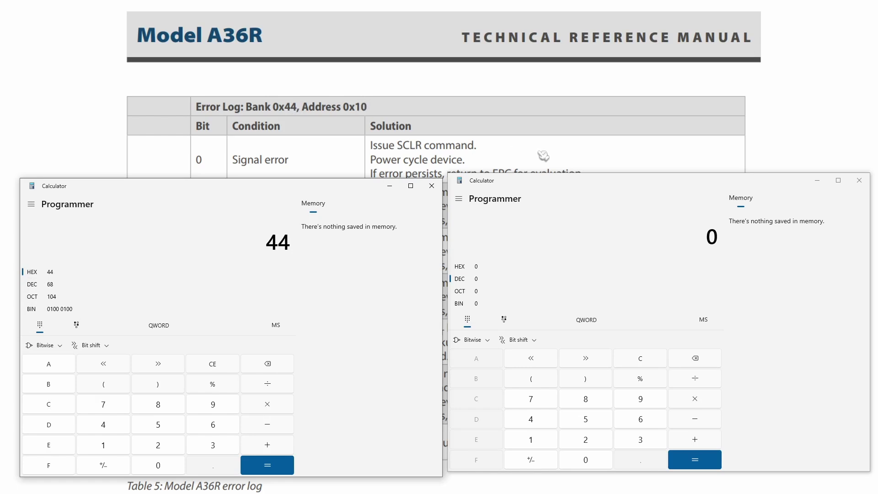
- Enter hex 10 in the second calculator to get decimal 16
left_click(599, 183)
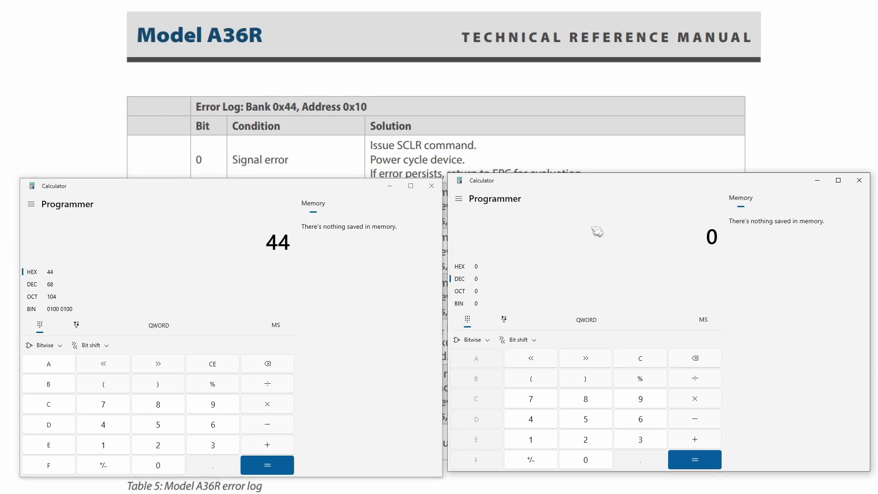
left_click(513, 268)
left_click(536, 441)
left_click(588, 462)
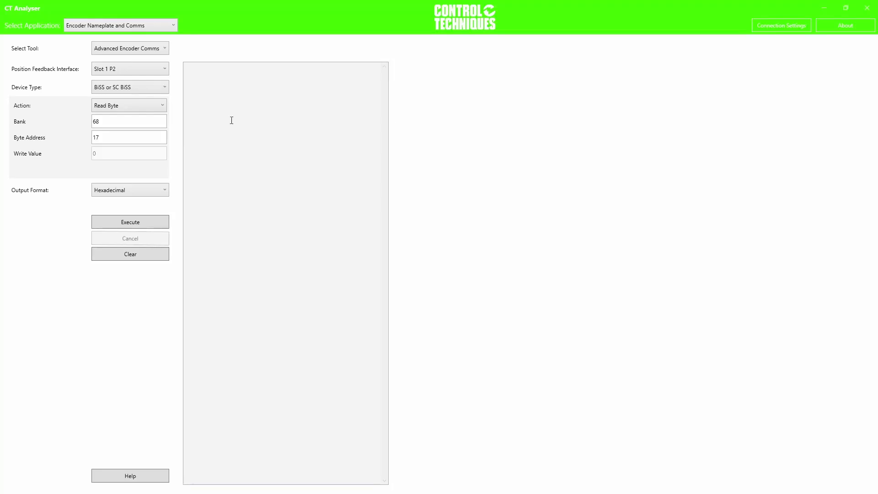
- Change the Byte Address to 16, read the byte at bank 68, and highlight the returned 0 (0x00)
left_click_drag(110, 126, 93, 140)
type("16")
left_click(162, 224)
double_click(221, 66)
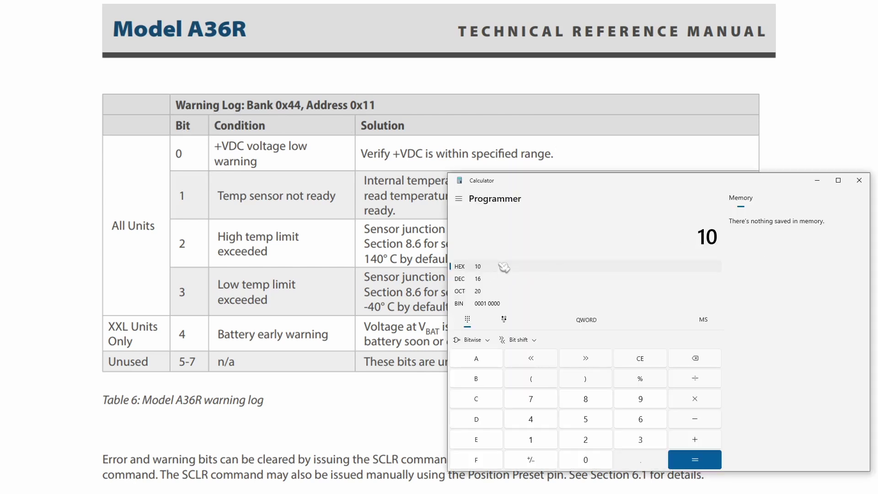
- Clear the calculator and enter hex 11, which reads decimal 17
left_click(641, 363)
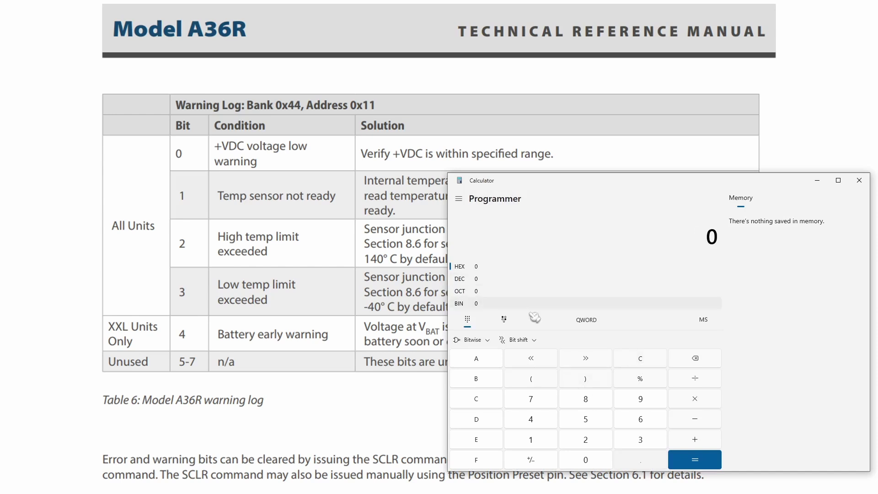
left_click(546, 440)
left_click(548, 441)
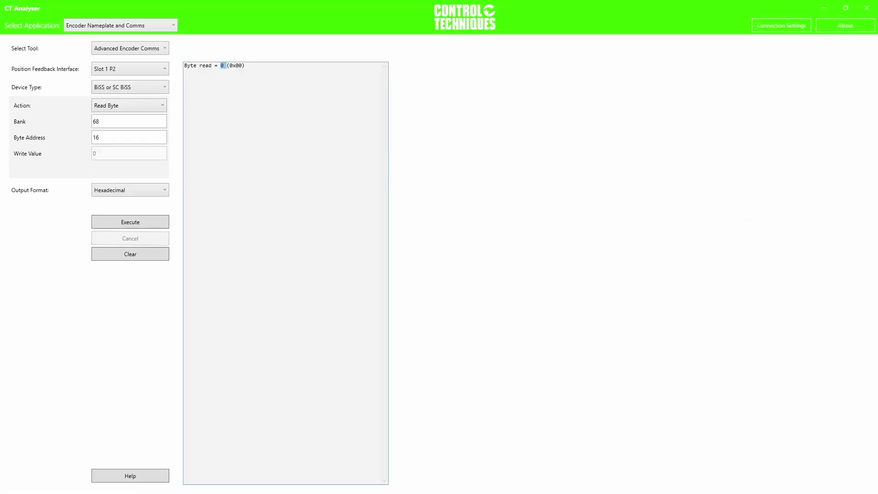
- Change the byte address from 16 to 17, execute the bank 68 read (0x00), and minimise the analyser
left_click_drag(118, 138, 71, 143)
key("BackSpace")
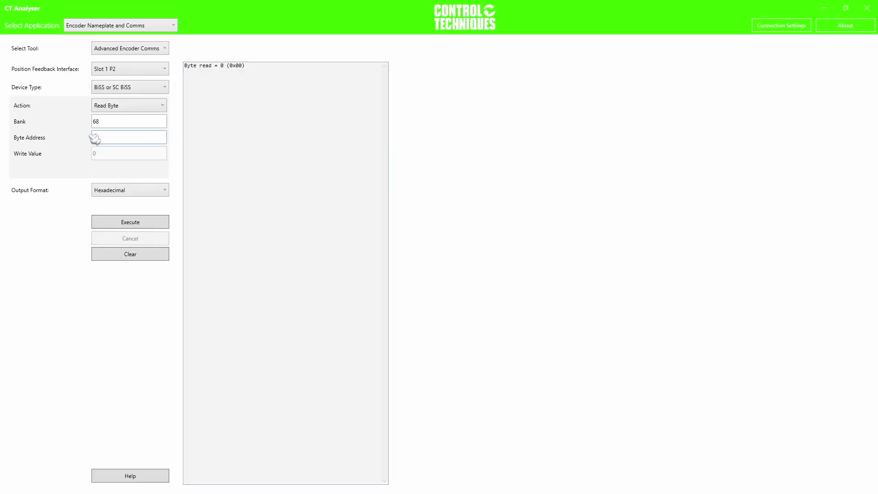
type("17")
left_click(153, 225)
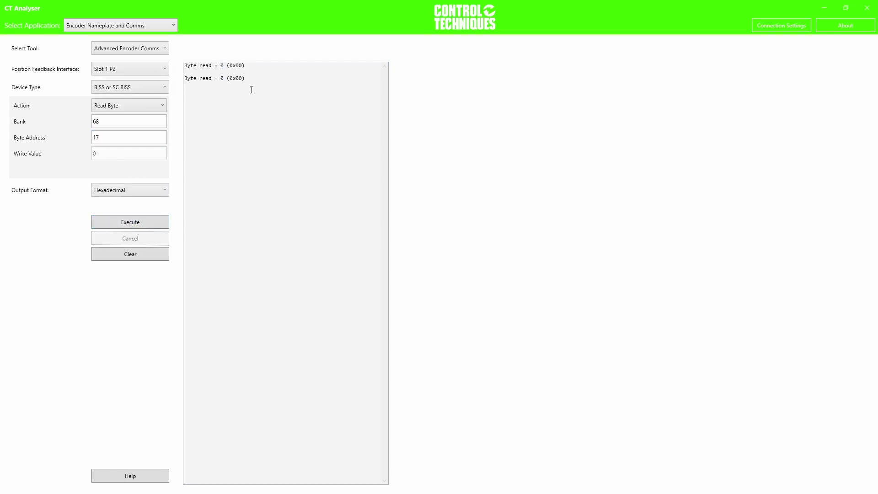
left_click(824, 8)
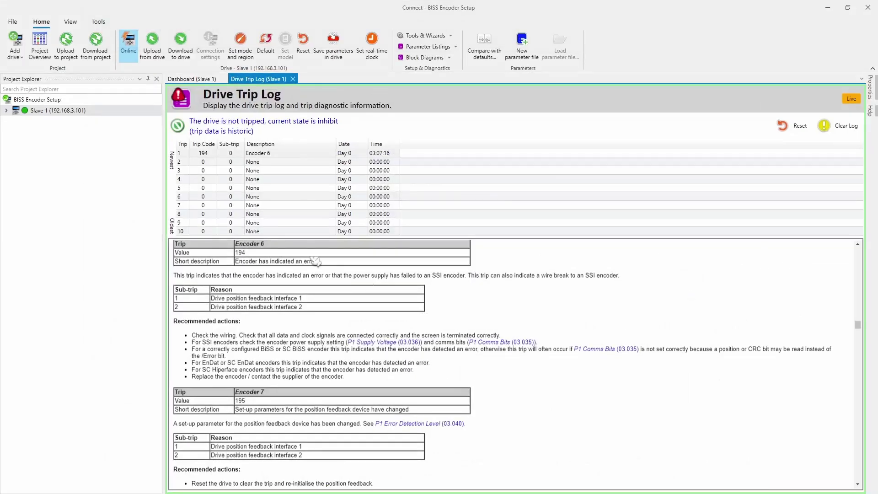
- Select the Encoder 6 trip, then expand Slave 1 and its Parameters folder to show Menus 00–36
left_click(283, 156)
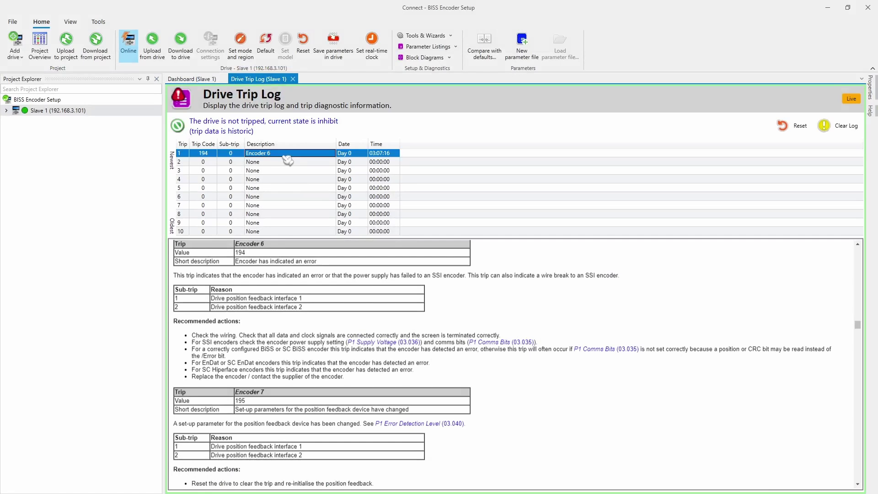
left_click(7, 111)
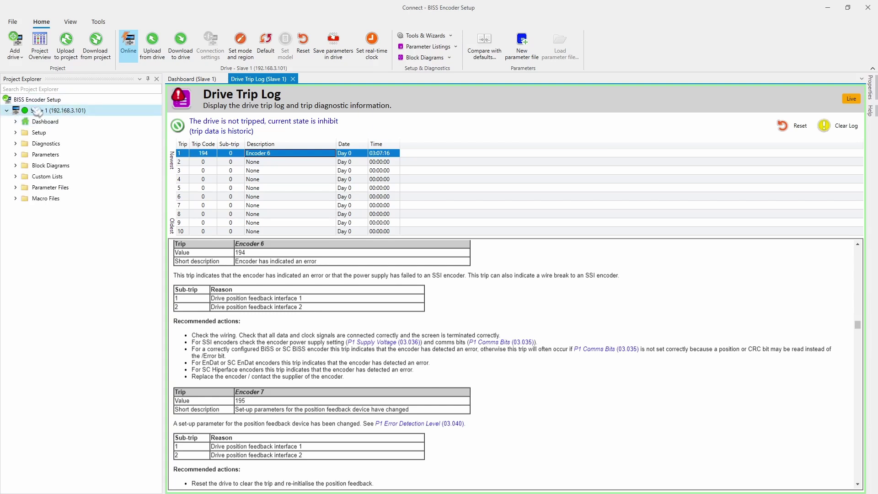
left_click(17, 155)
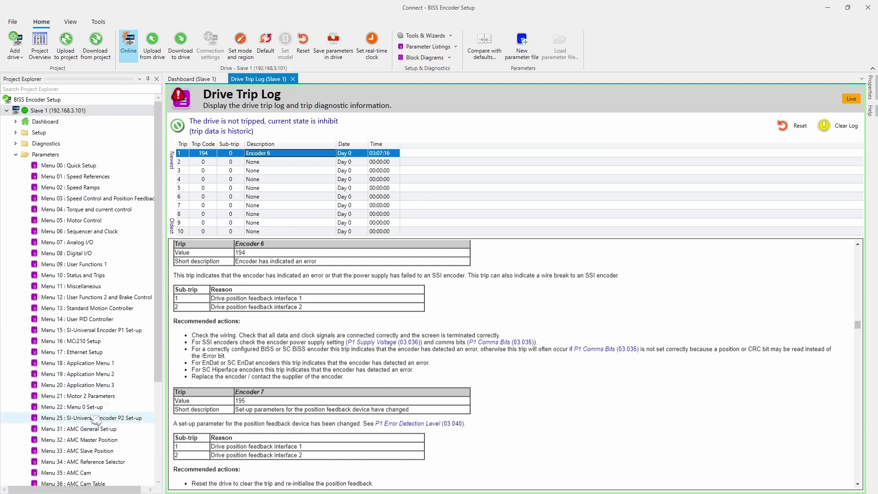
double_click(140, 418)
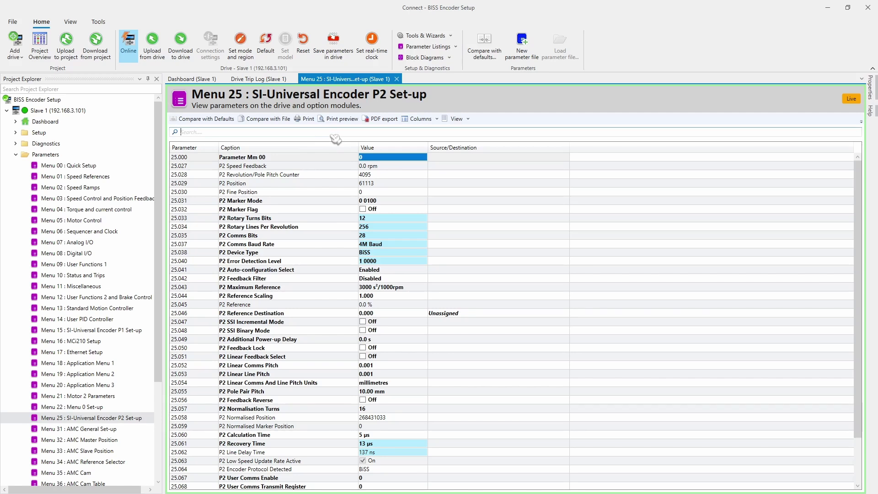
type("user")
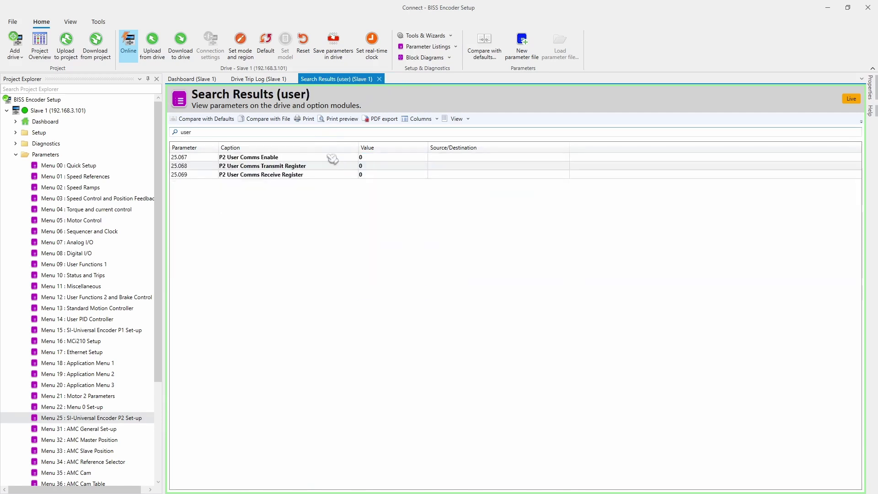
left_click(333, 160)
left_click(339, 166)
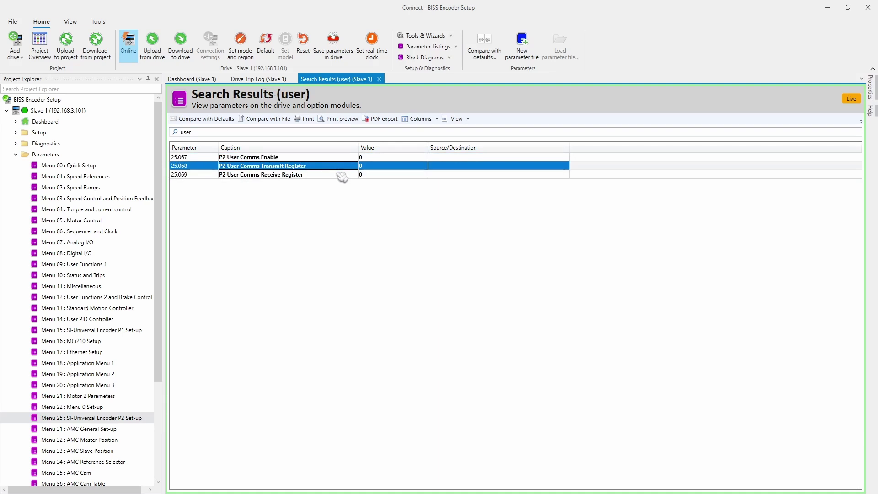
left_click(345, 175)
left_click(345, 166)
left_click(342, 158)
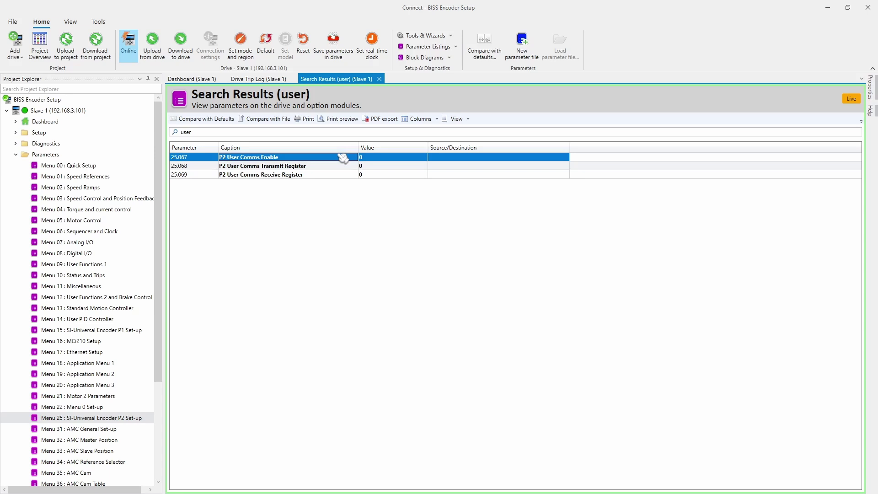
left_click(379, 158)
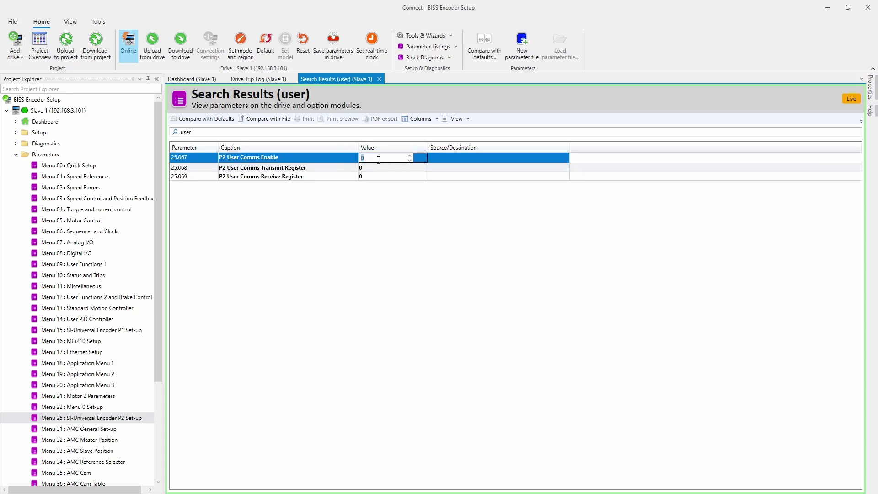
left_click(389, 167)
left_click(390, 167)
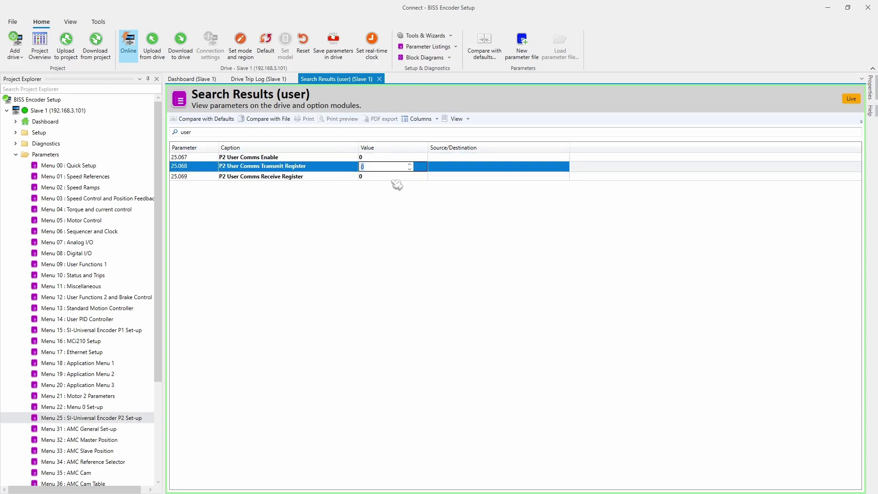
left_click(391, 178)
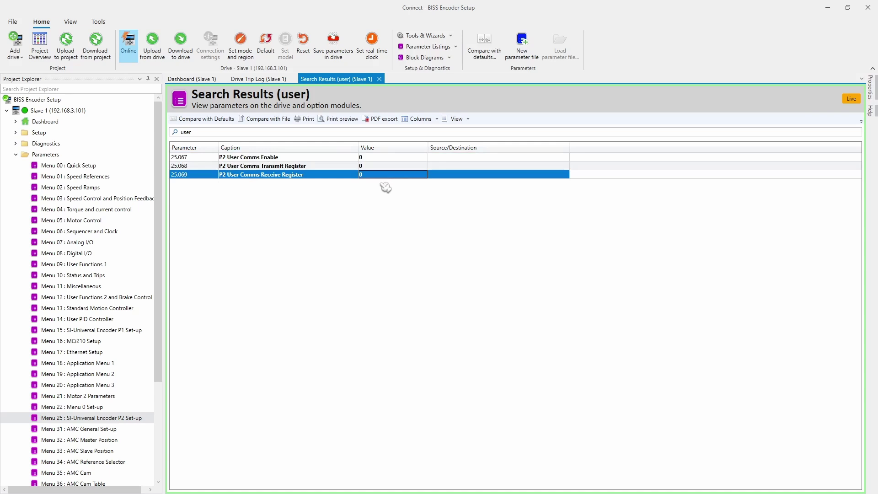